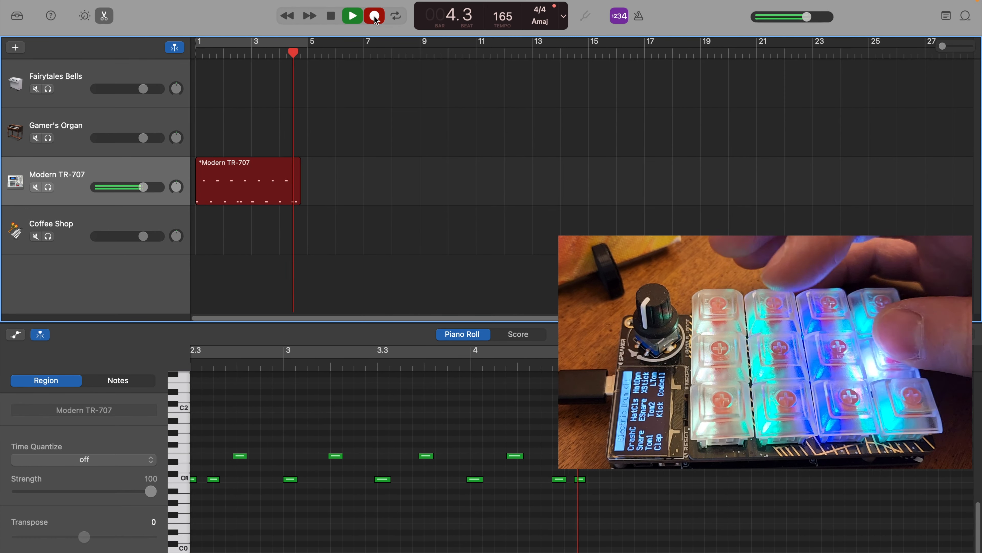
Finish recording the Modern TR-707 drum part, quantize its region to 1/8 Note, and play it back from the start
click(331, 17)
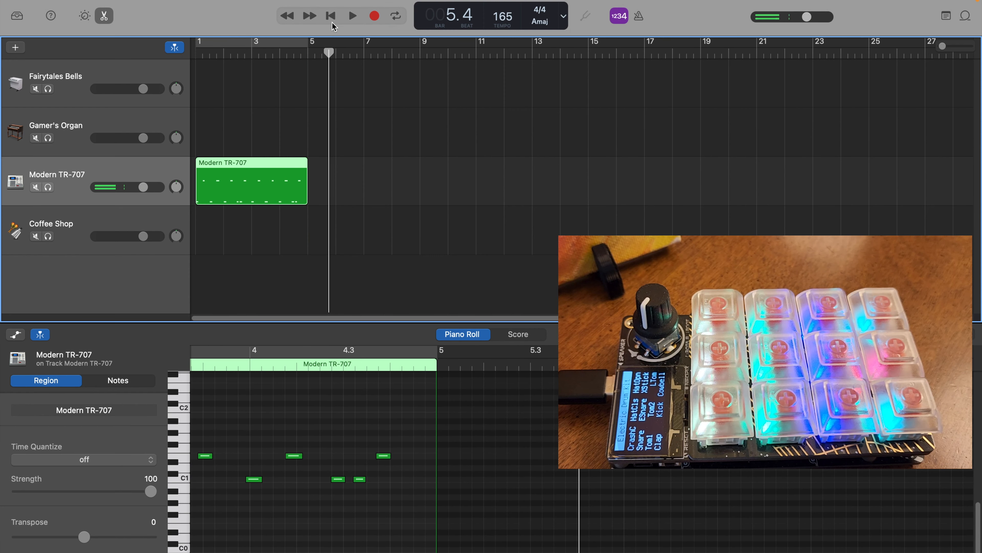
key(Return)
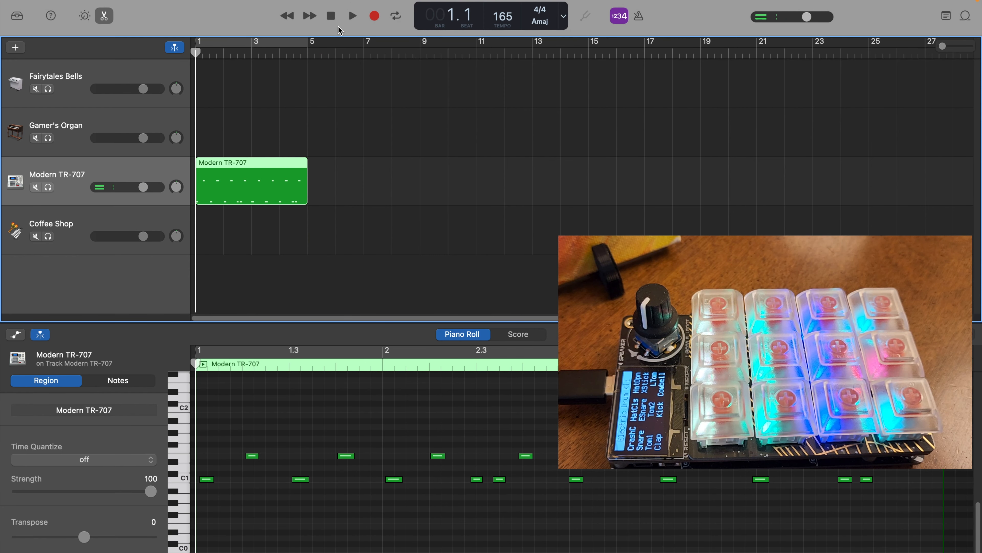
click(104, 460)
click(66, 532)
key(space)
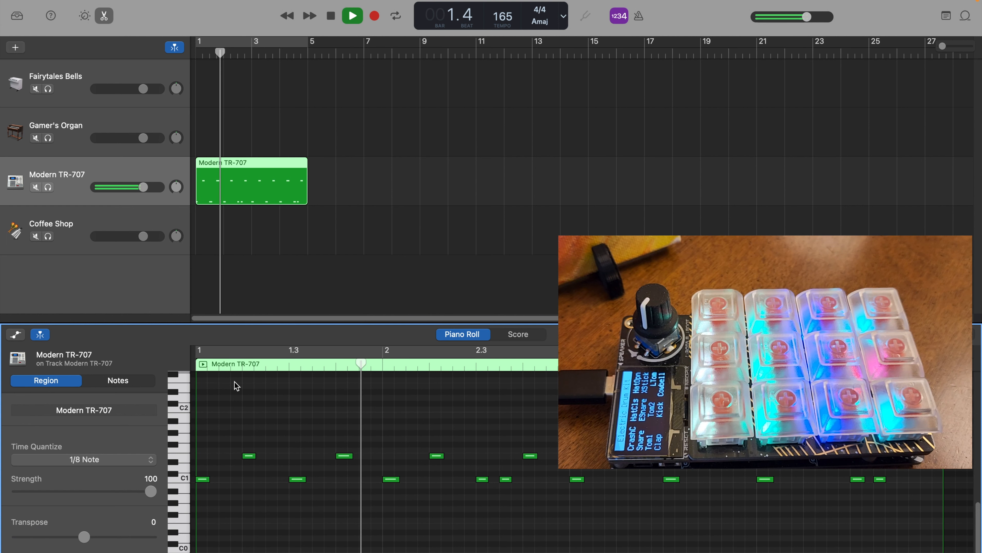
key(space)
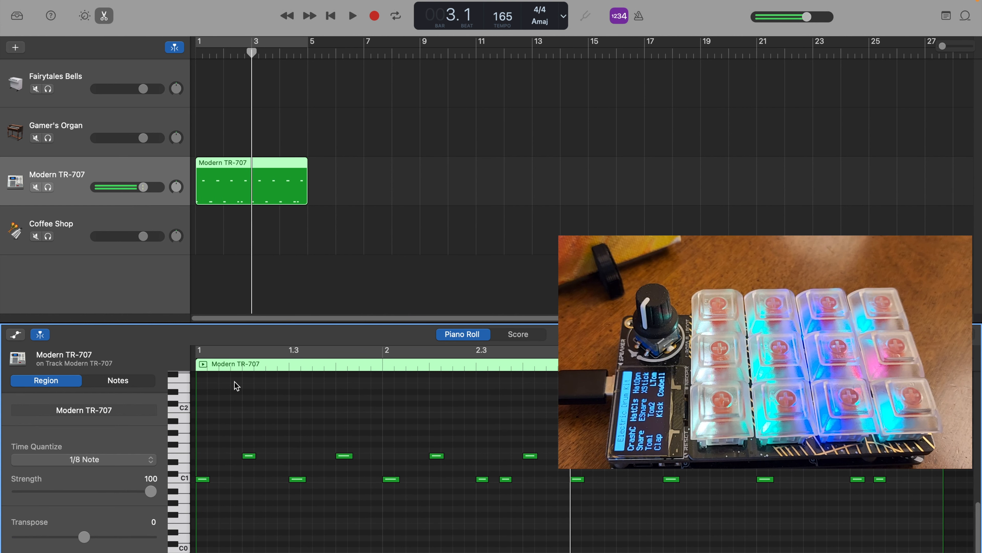
Loop the first two bars of the Modern TR-707 region out to bar 17 and play them back
drag(303, 186, 642, 176)
key(space)
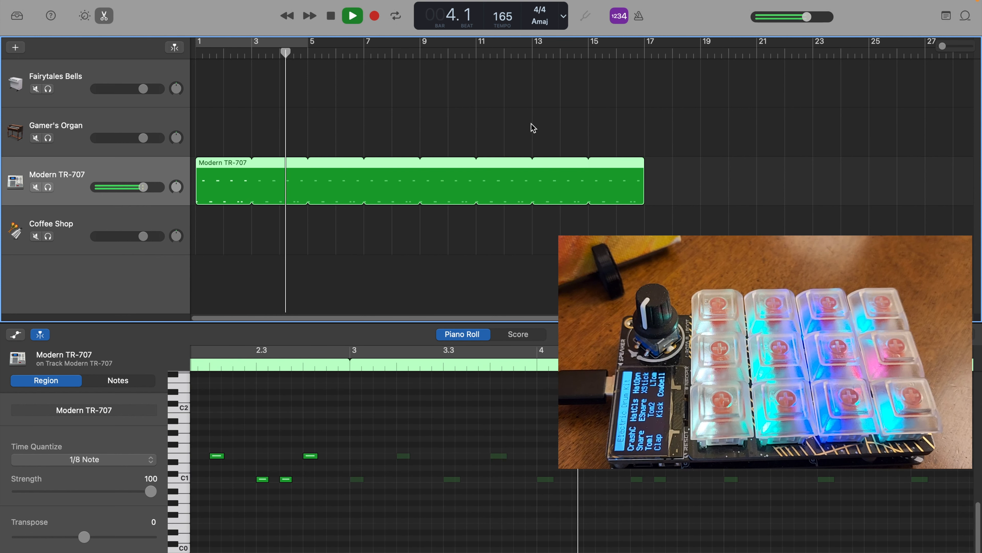
key(space)
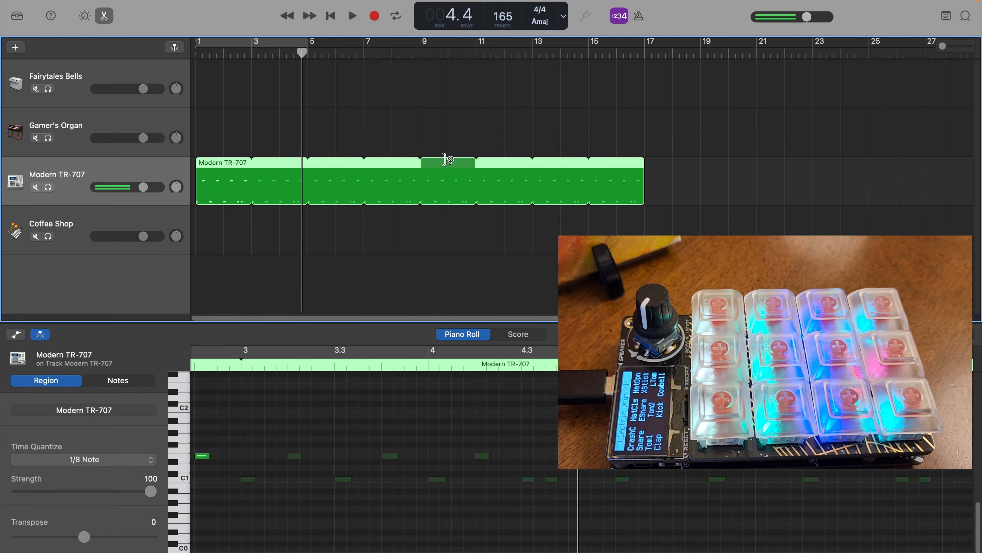
Record a four-bar percussion part on the Coffee Shop track from the start of the song
key(Return)
click(66, 224)
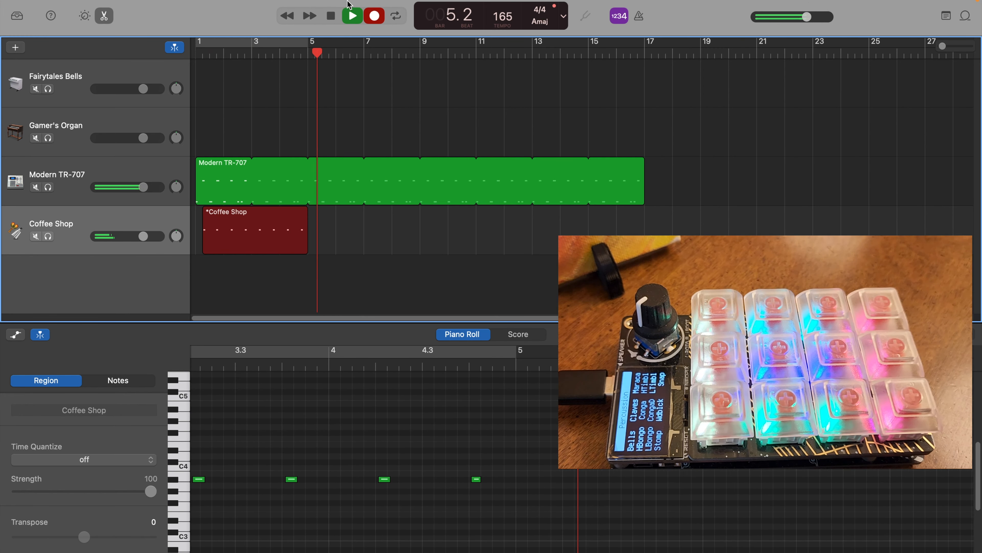
key(space)
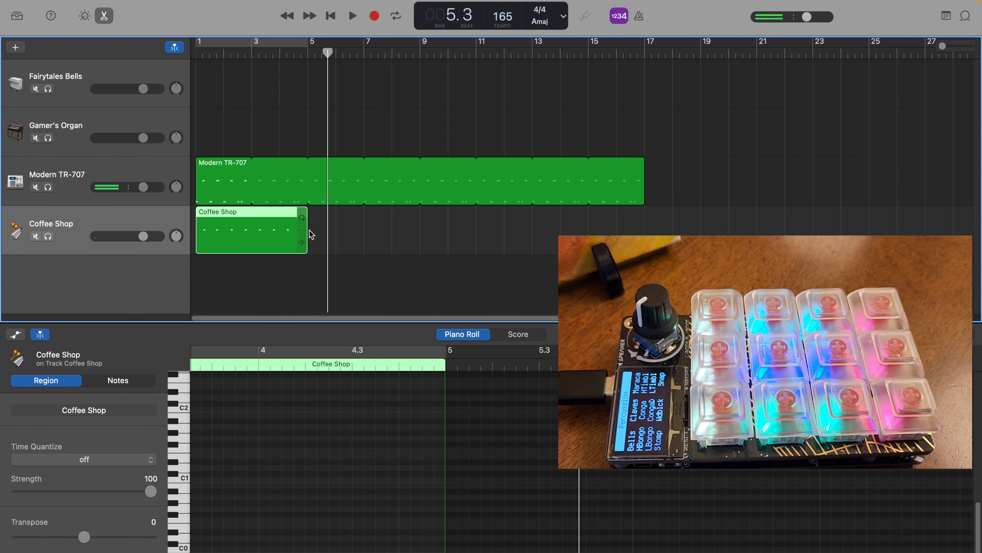
Quantize the Coffee Shop region to 1/4 Note, check its playback, and loop its first two bars out to bar 17
click(115, 464)
click(72, 520)
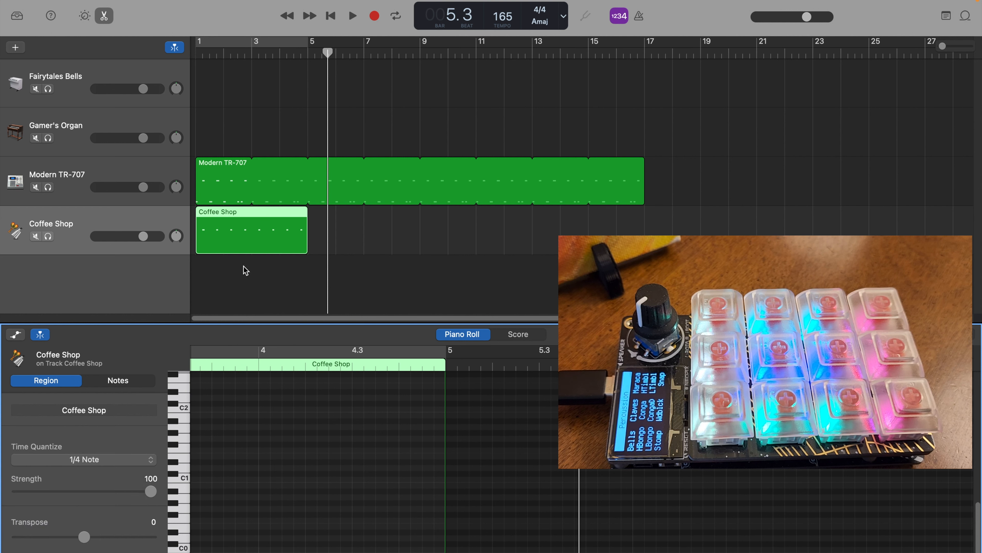
click(257, 212)
key(Return)
key(space)
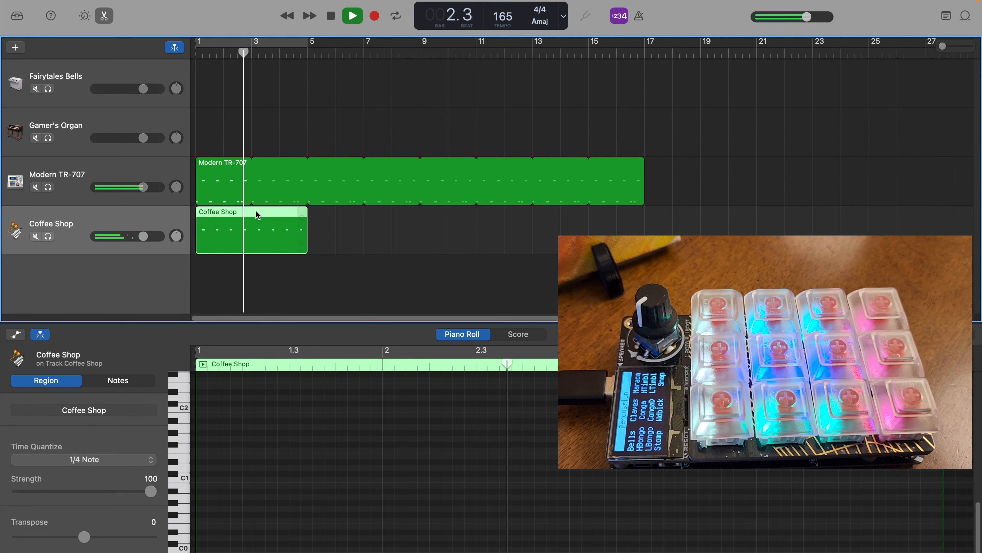
key(space)
drag(303, 242, 633, 225)
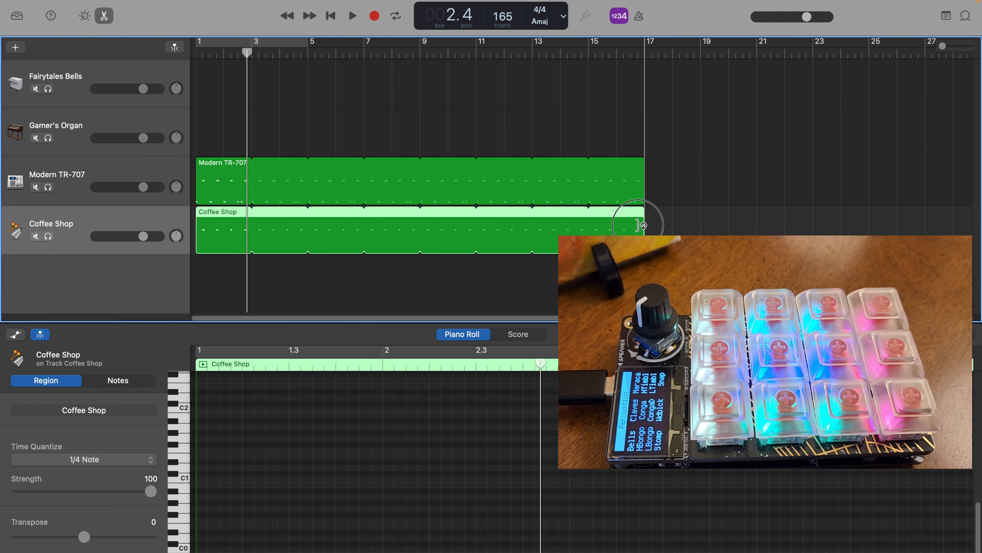
Record an eight-bar chord progression on the Fairytales Bells track from the start of the song
click(60, 80)
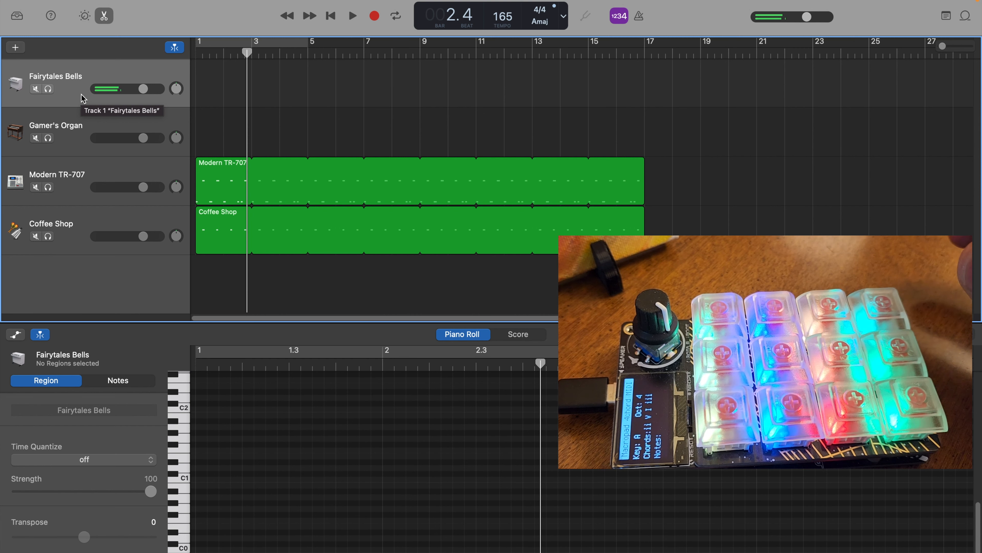
key(Return)
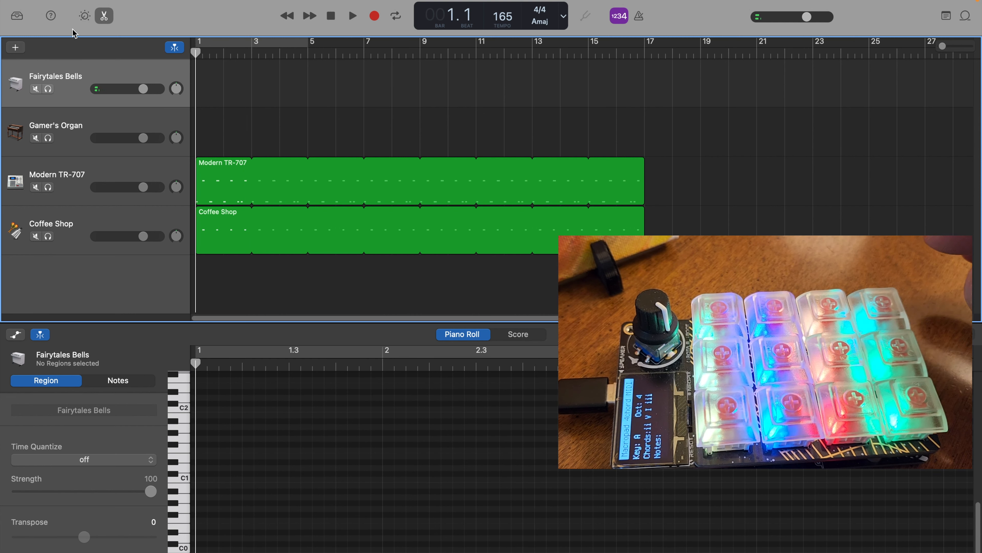
key(r)
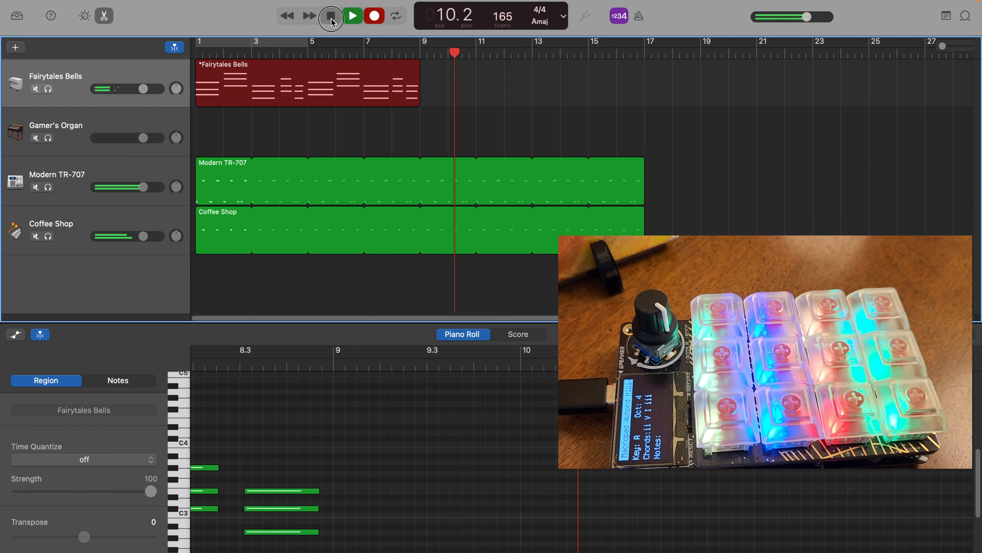
key(space)
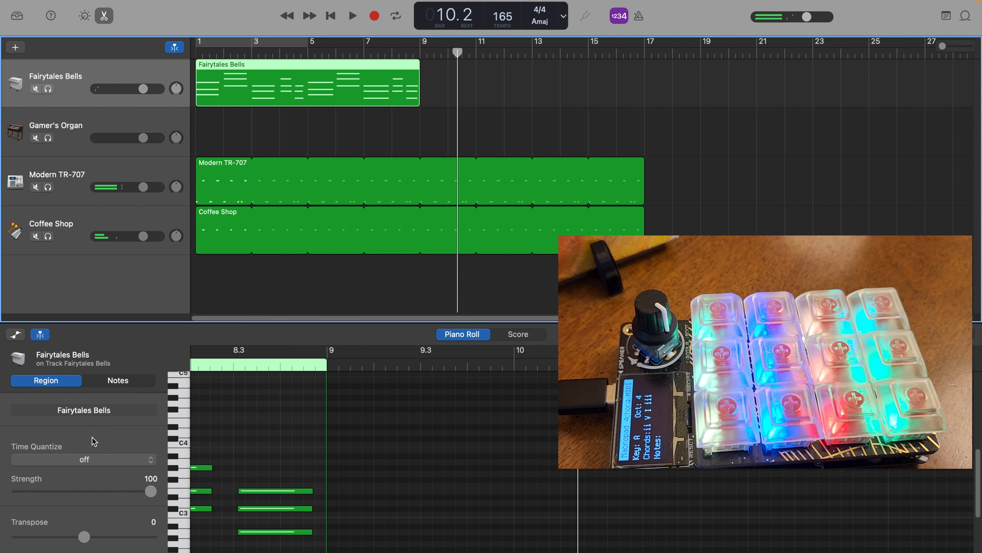
Quantize the Fairytales Bells region to 1/8 Note and play the arrangement back from the start
click(87, 459)
click(60, 532)
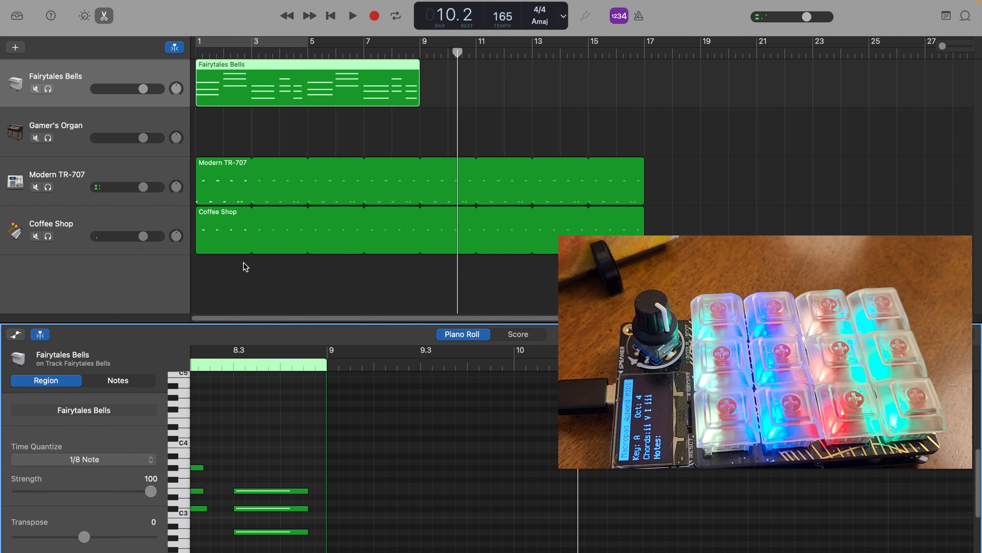
key(Return)
key(space)
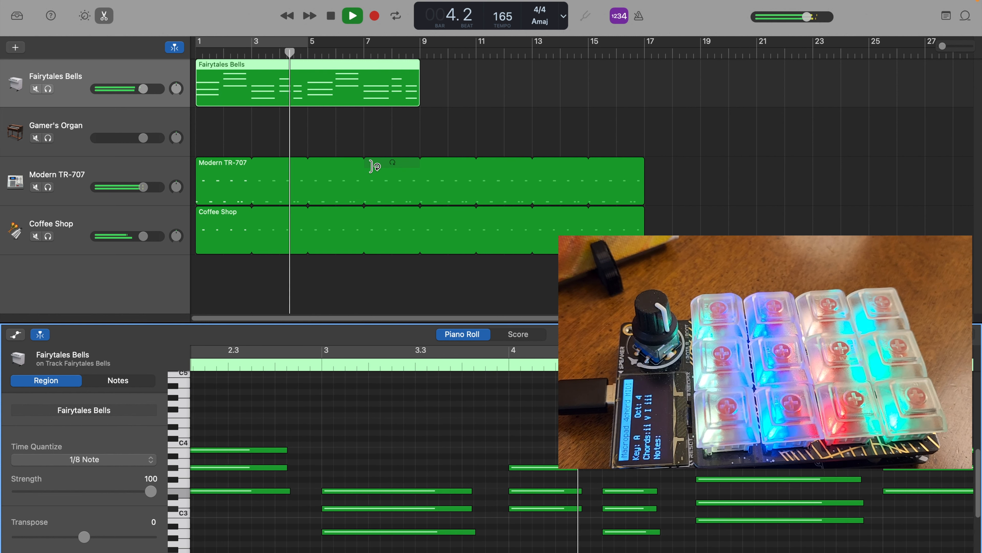
key(space)
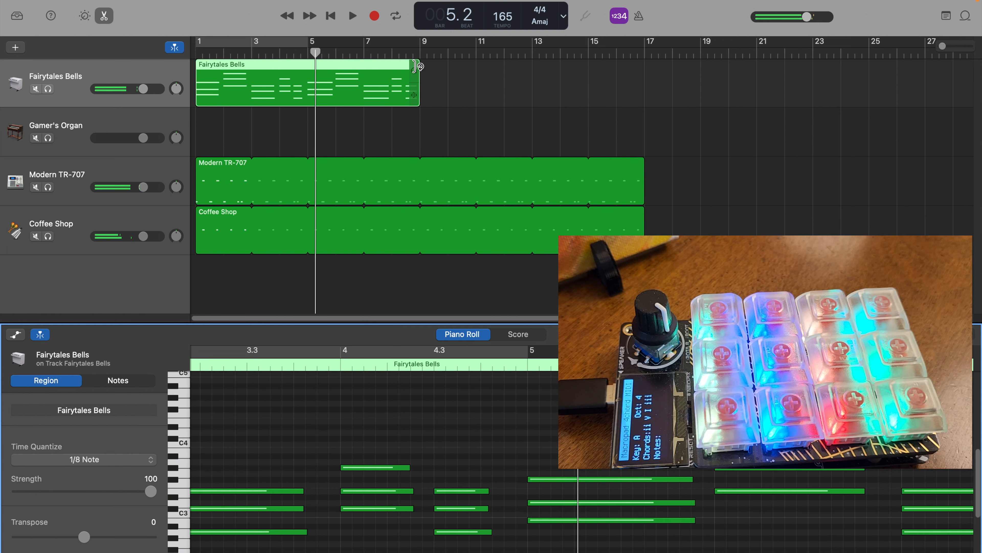
Shorten the Fairytales Bells region to four bars, move it to start at bar 5, and loop it out to bar 17
drag(418, 90, 308, 92)
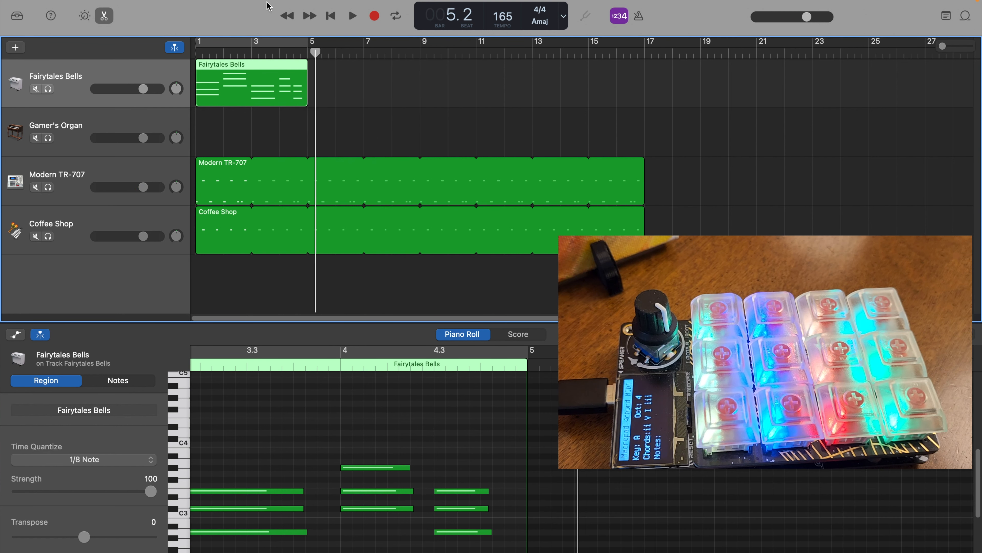
drag(223, 68, 341, 64)
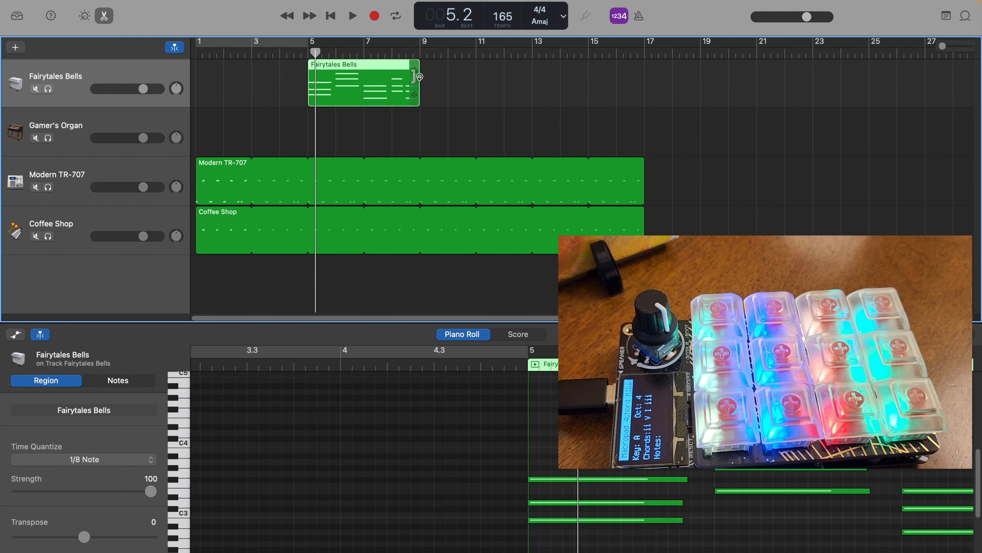
drag(415, 73, 640, 71)
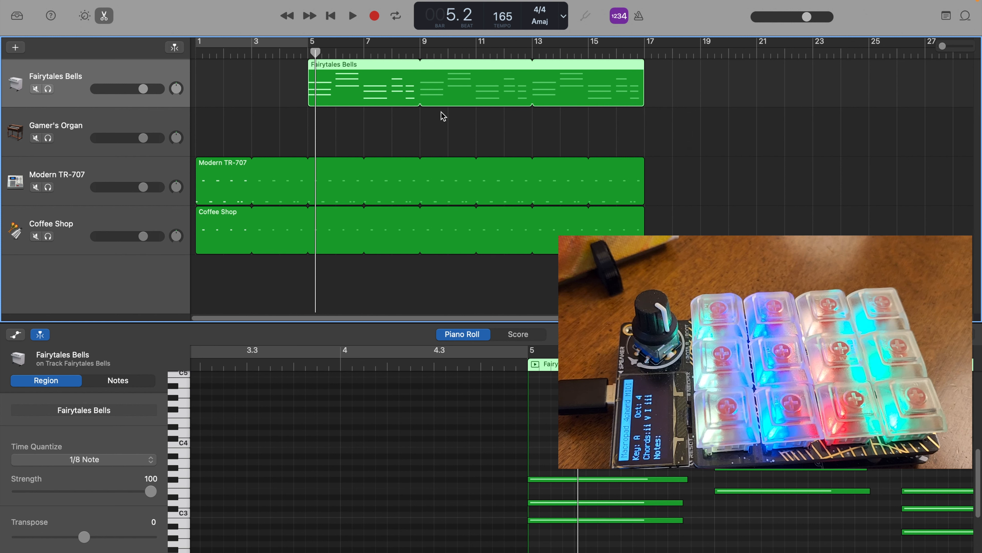
Play the song from the start up to bar 9 and record an eight-bar melody on the Gamer's Organ track from there
key(Return)
key(space)
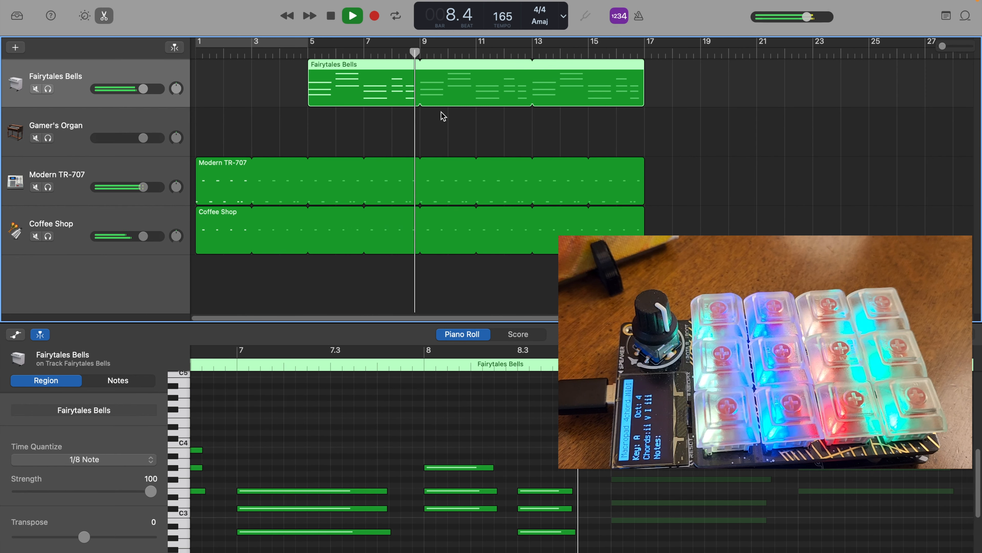
key(space)
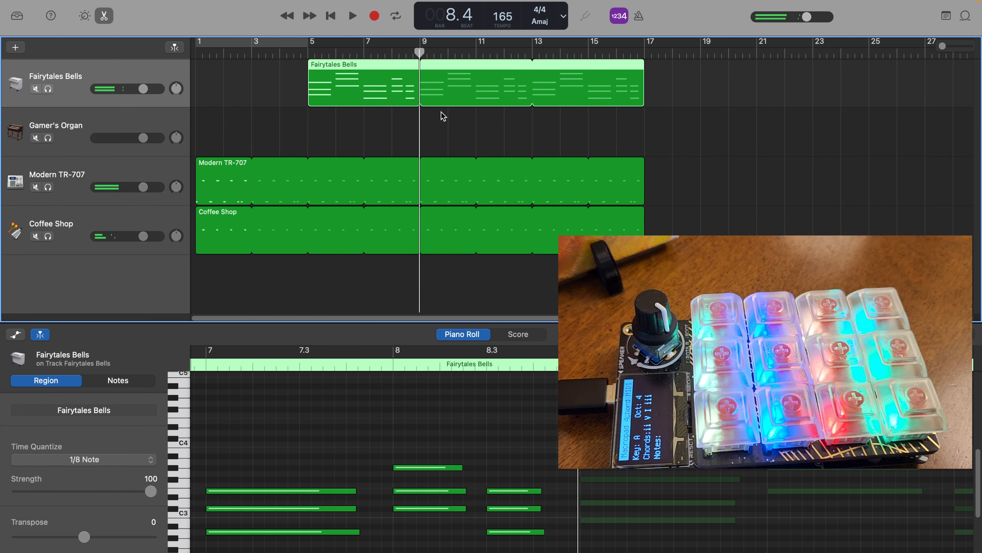
click(77, 124)
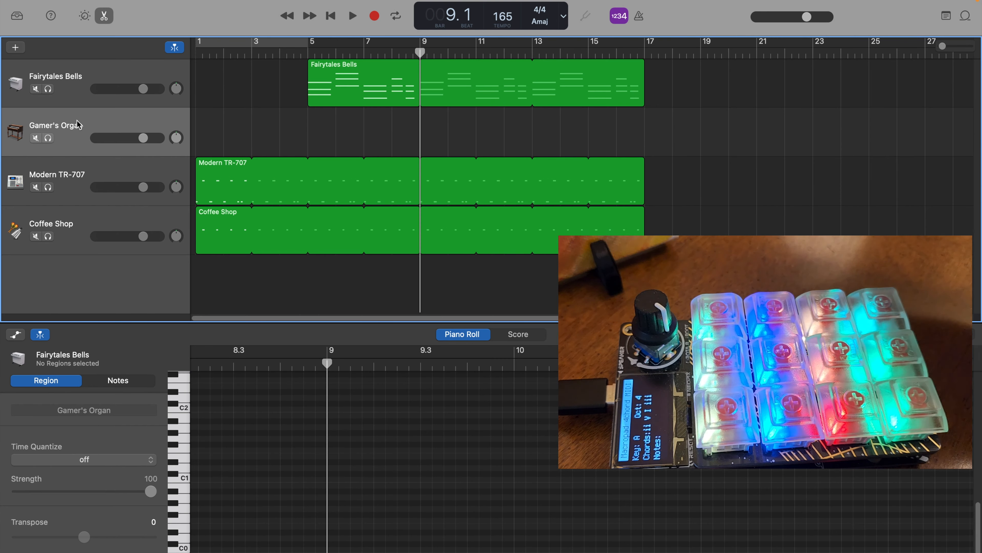
key(r)
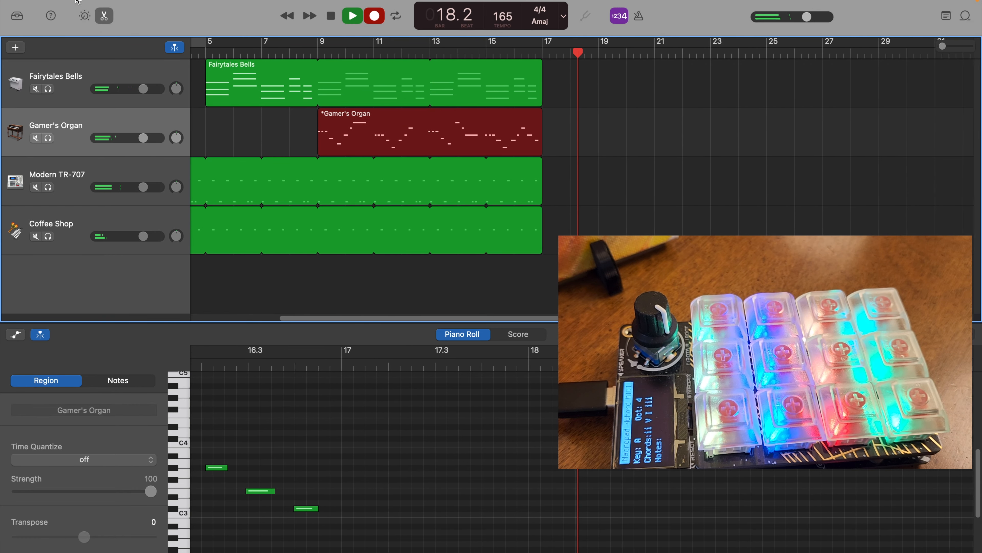
key(space)
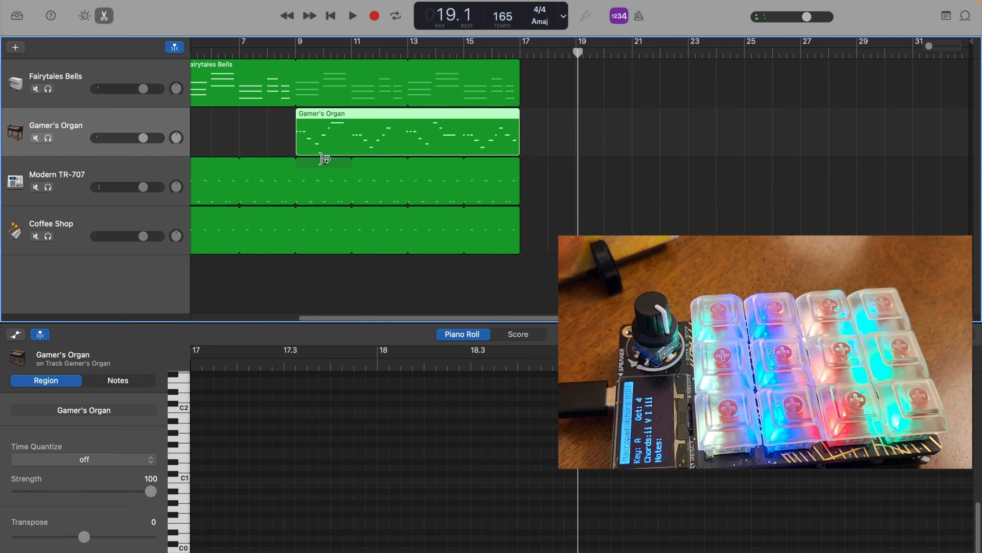
Extend the loops of Fairytales Bells to bar 21, Modern TR-707 to bar 22 and Coffee Shop to bar 23, and play from the start
drag(516, 73, 632, 72)
drag(517, 164, 658, 161)
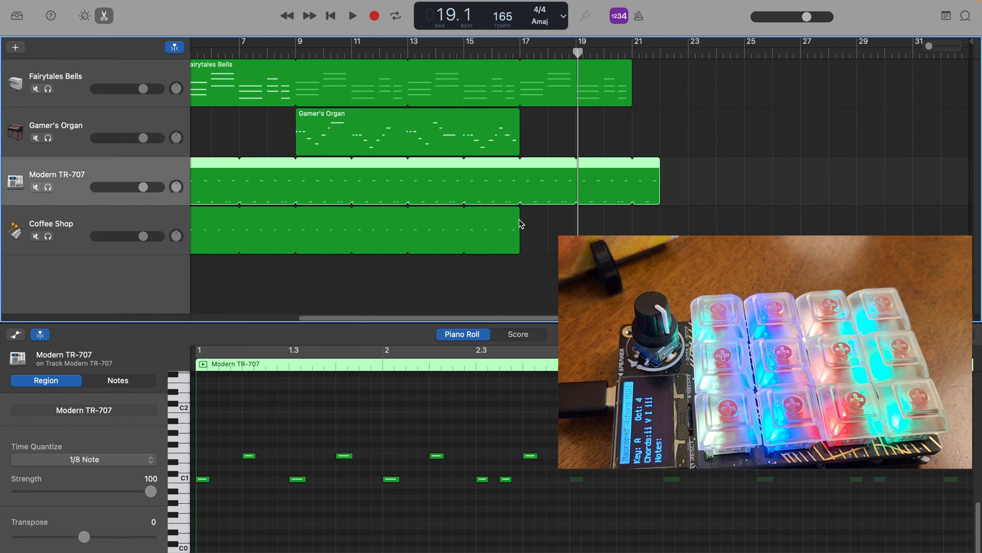
drag(514, 216, 684, 216)
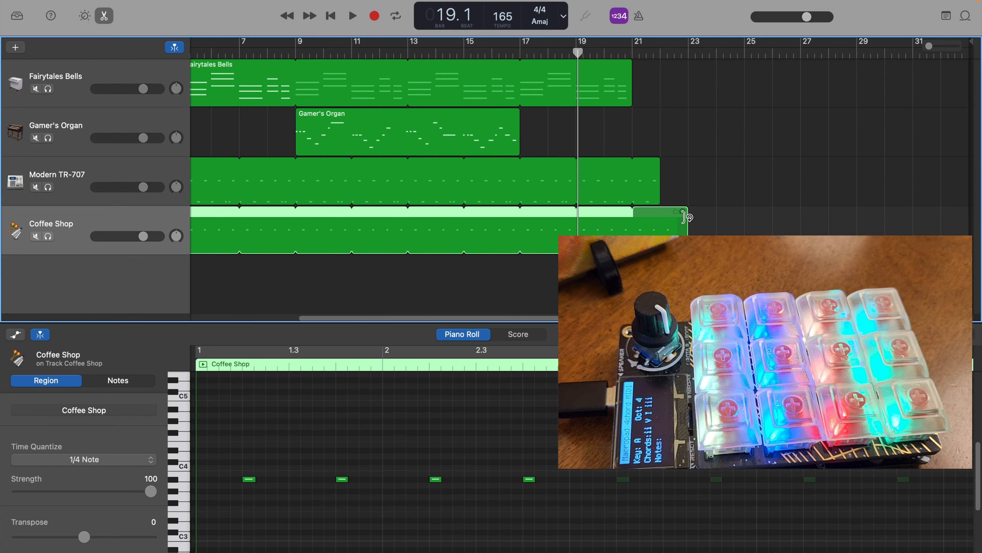
key(Return)
key(space)
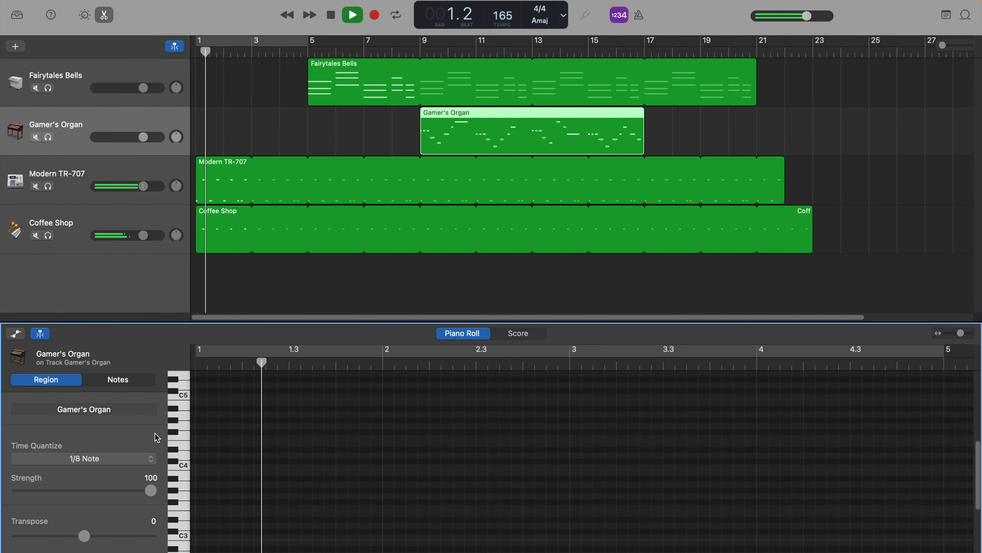